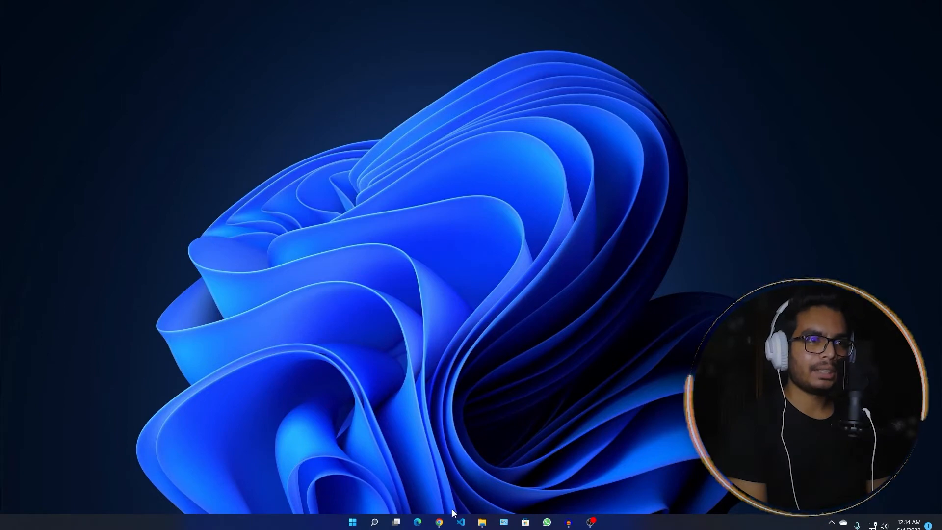
Check the VirtualBox and Ubuntu Desktop download pages in Chrome, and launch the VirtualBox-6.1.34a-150636-Win.exe installer from the Virtual Macine folder
{"action": "left_click", "coordinate": [439, 521]}
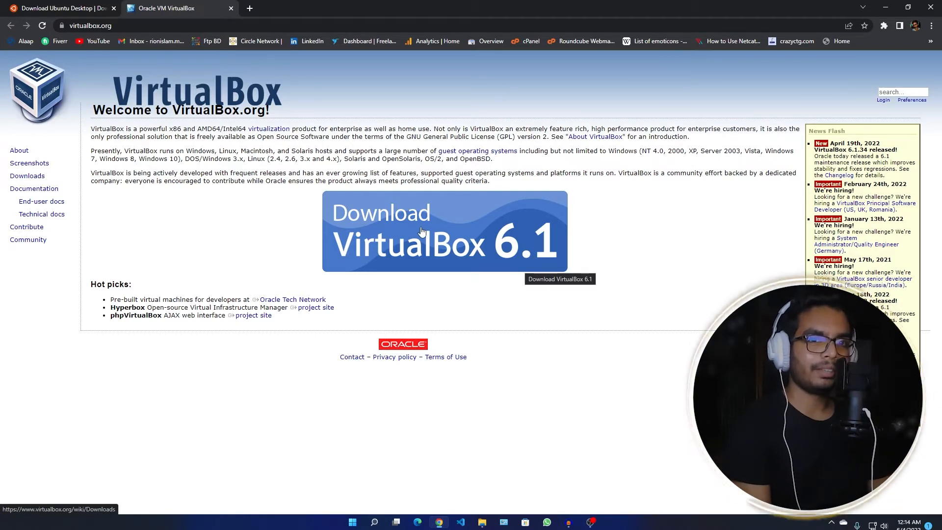
{"action": "left_click", "coordinate": [38, 9]}
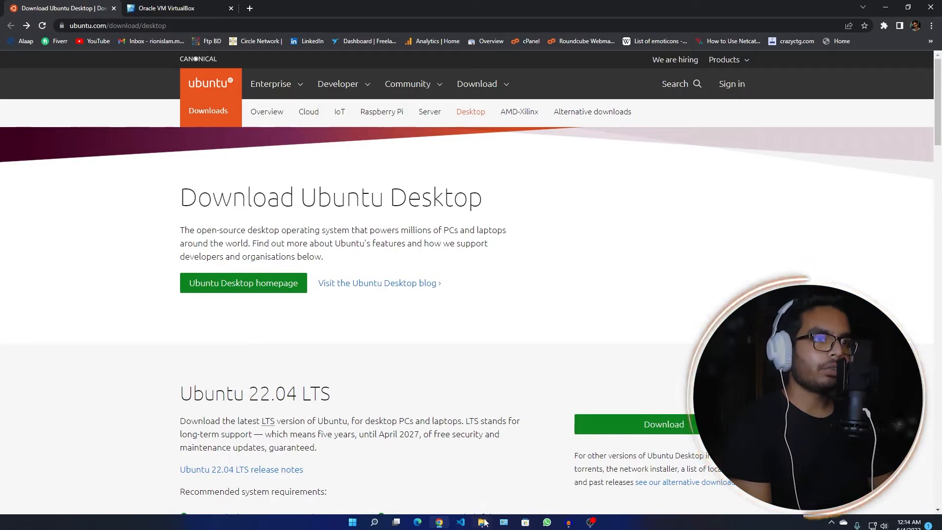
{"action": "mouse_move", "coordinate": [485, 523]}
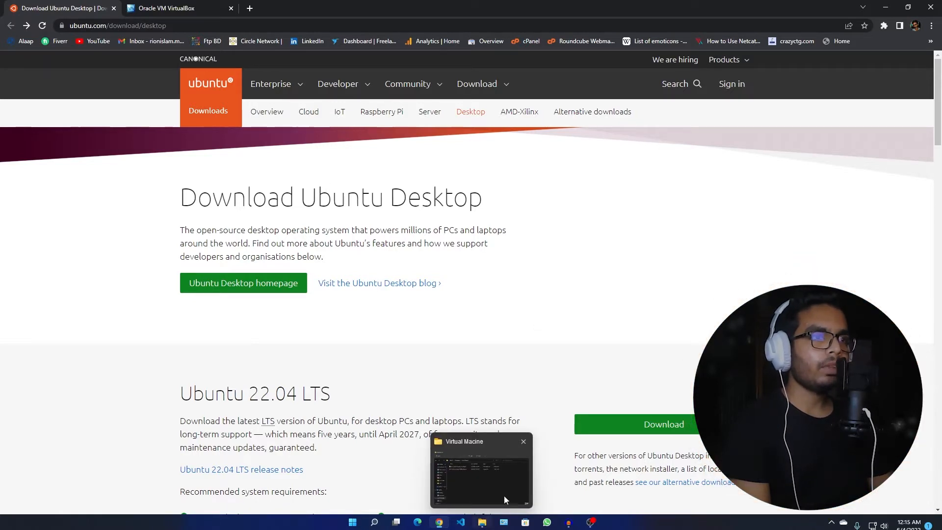
{"action": "left_click", "coordinate": [483, 523]}
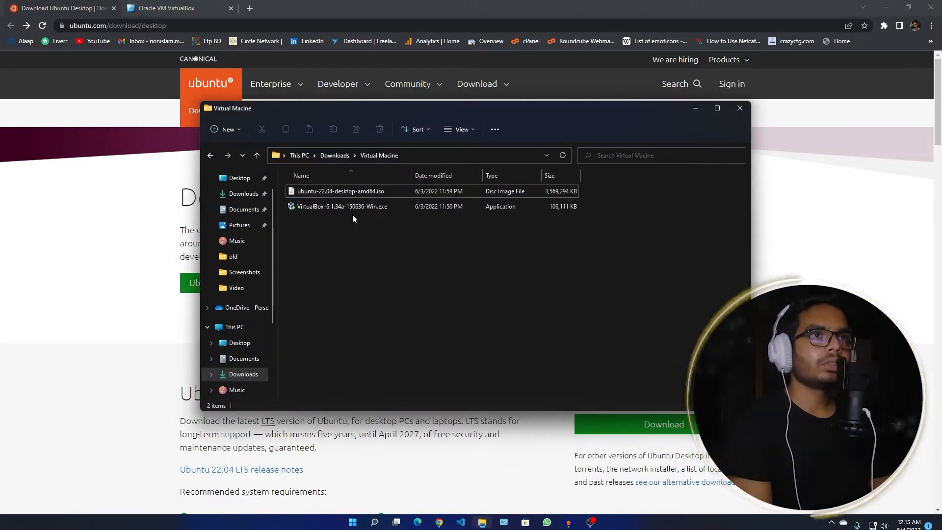
{"action": "double_click", "coordinate": [390, 211]}
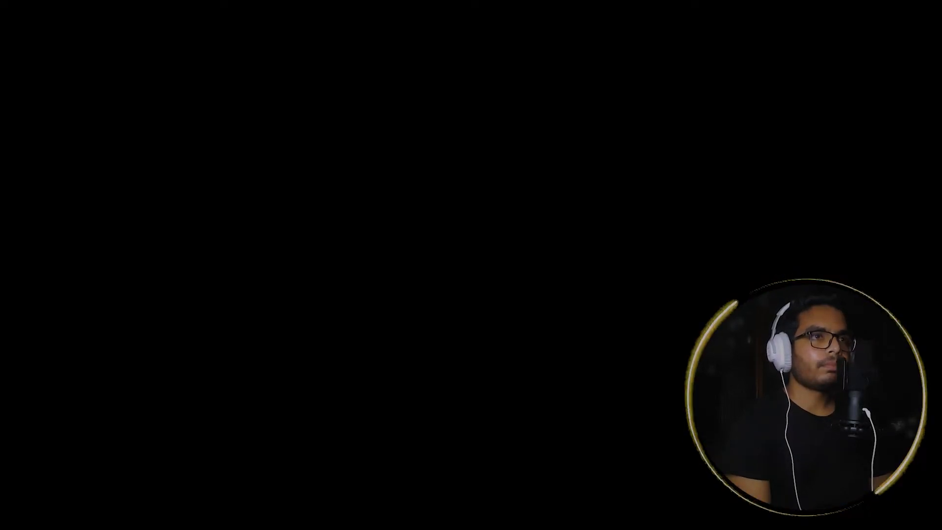
{"action": "left_click", "coordinate": [421, 339]}
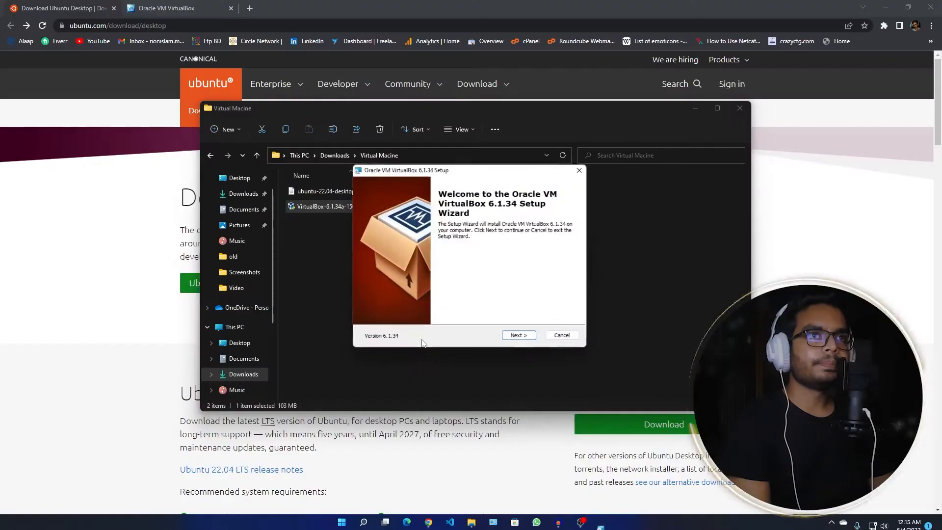
Install Oracle VM VirtualBox 6.1.34 with the default features, location and shortcuts, accepting the network reset and starting it after installation
{"action": "left_click", "coordinate": [515, 342]}
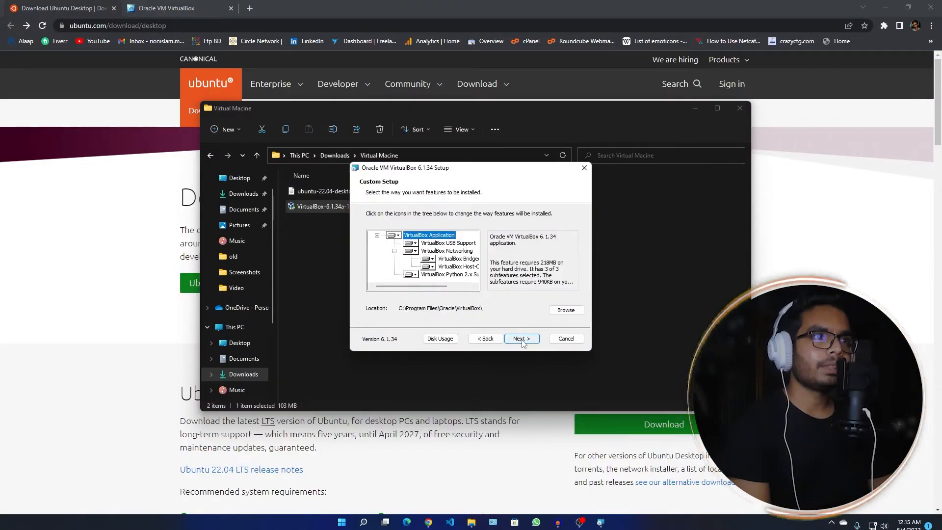
{"action": "left_click", "coordinate": [523, 342]}
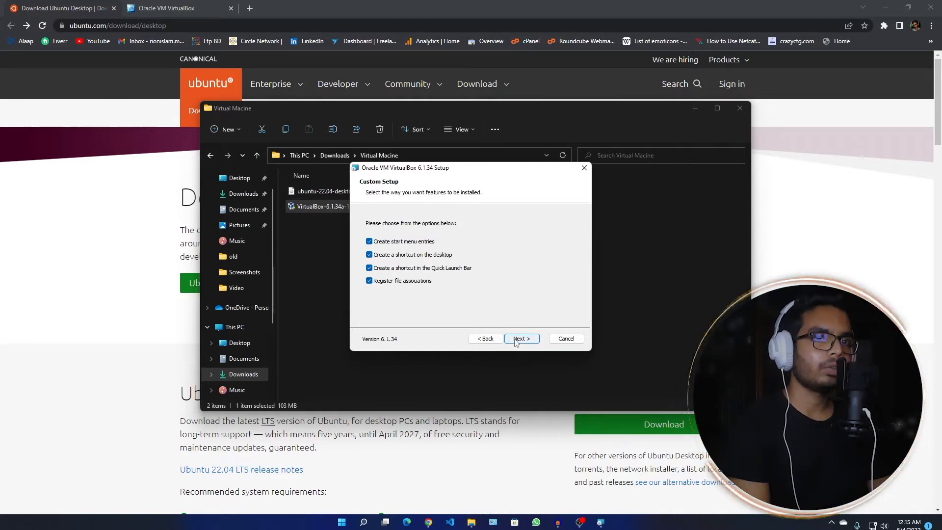
{"action": "left_click", "coordinate": [516, 342]}
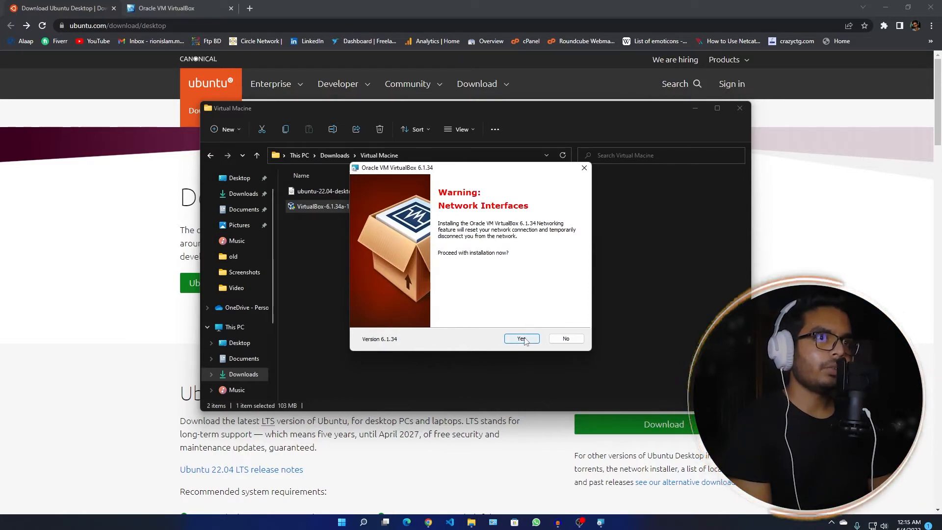
{"action": "left_click", "coordinate": [522, 339]}
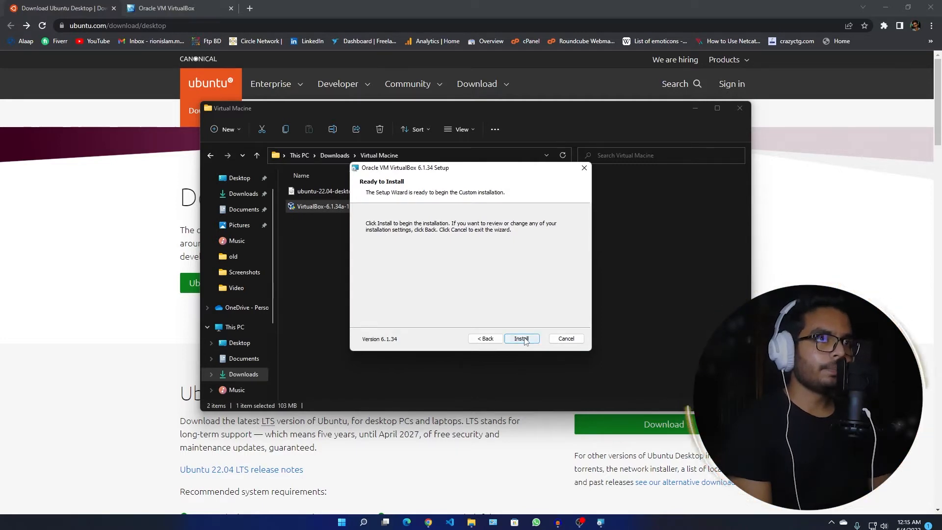
{"action": "left_click", "coordinate": [523, 340]}
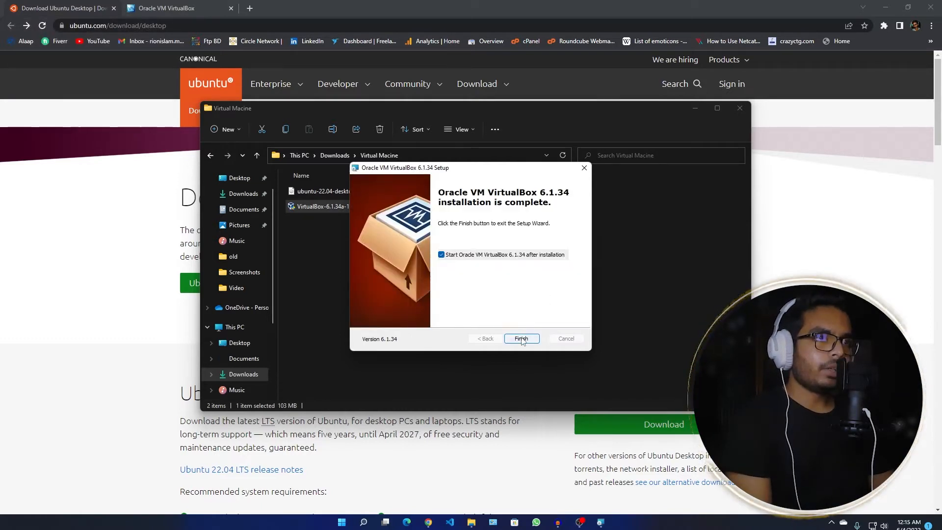
{"action": "left_click", "coordinate": [521, 339]}
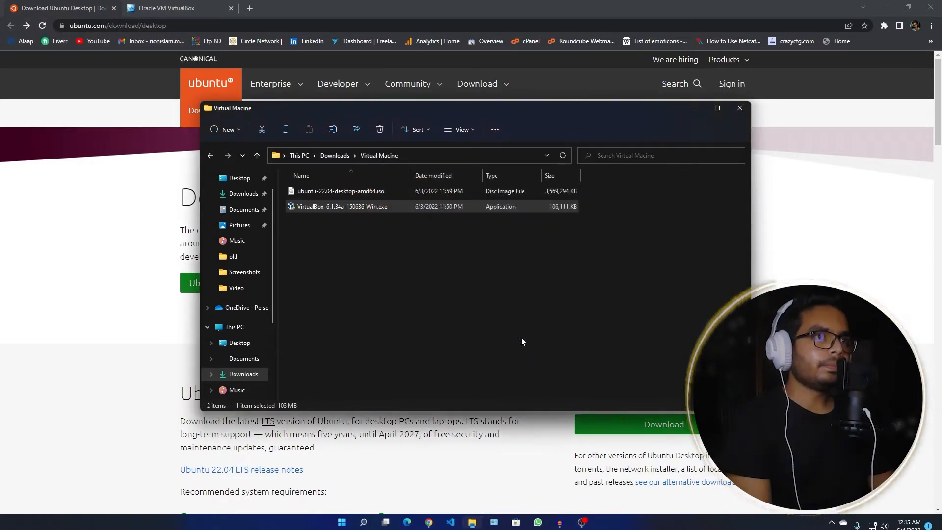
Switch to VirtualBox Manager and begin a new virtual machine with type Linux and version Ubuntu (64-bit)
{"action": "left_click", "coordinate": [883, 7]}
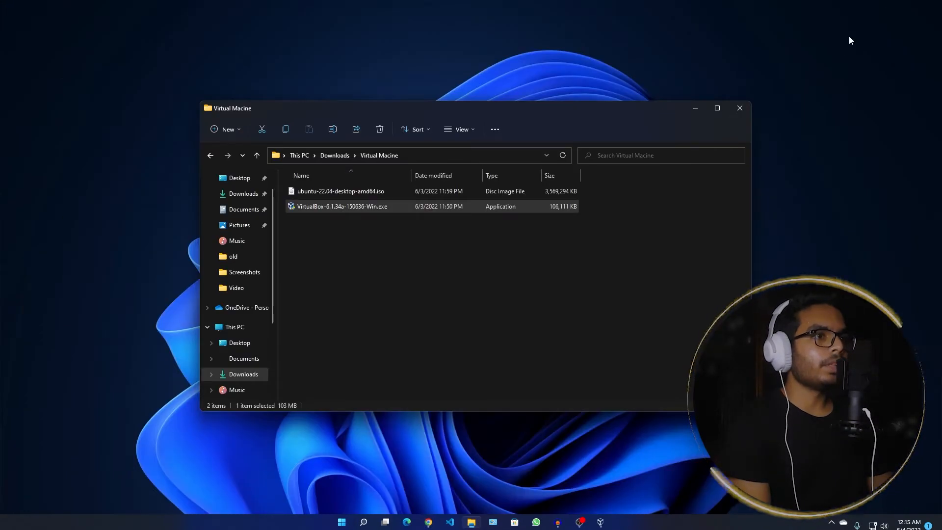
{"action": "left_click", "coordinate": [601, 522]}
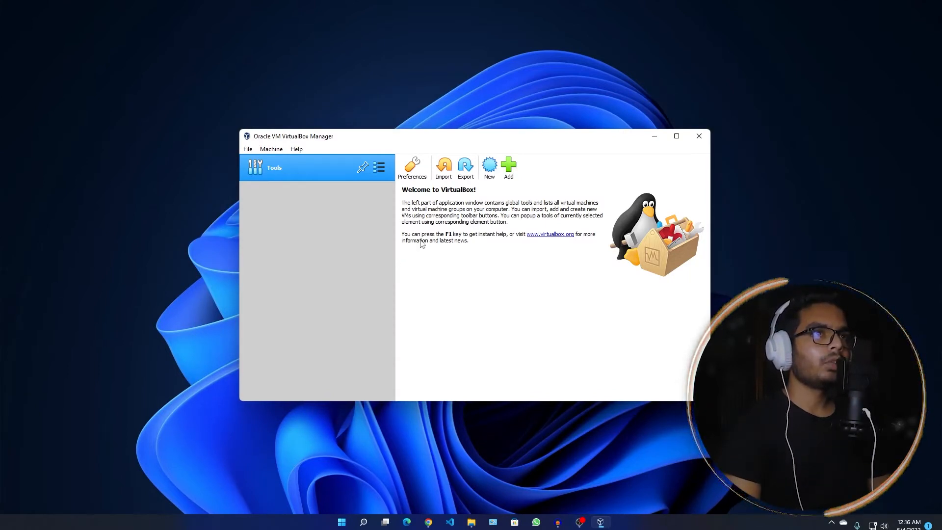
{"action": "left_click", "coordinate": [489, 166]}
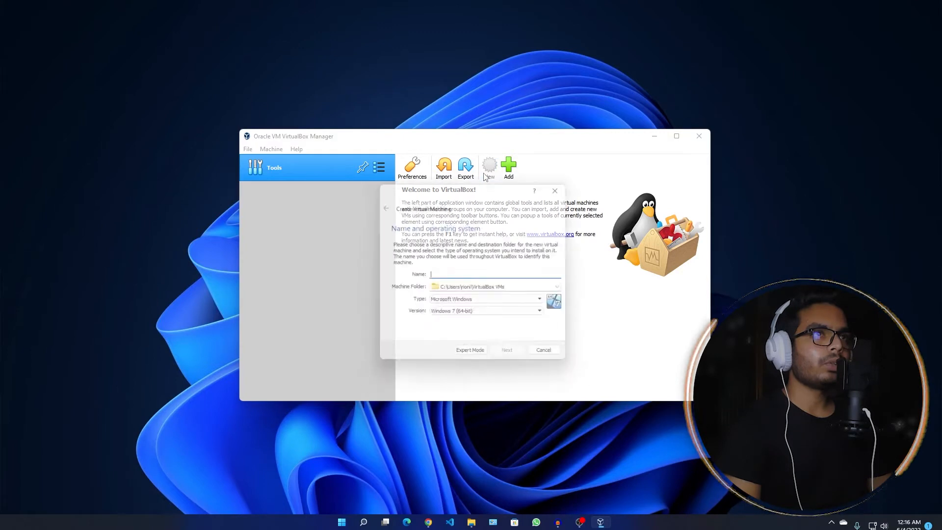
{"action": "left_click", "coordinate": [461, 301]}
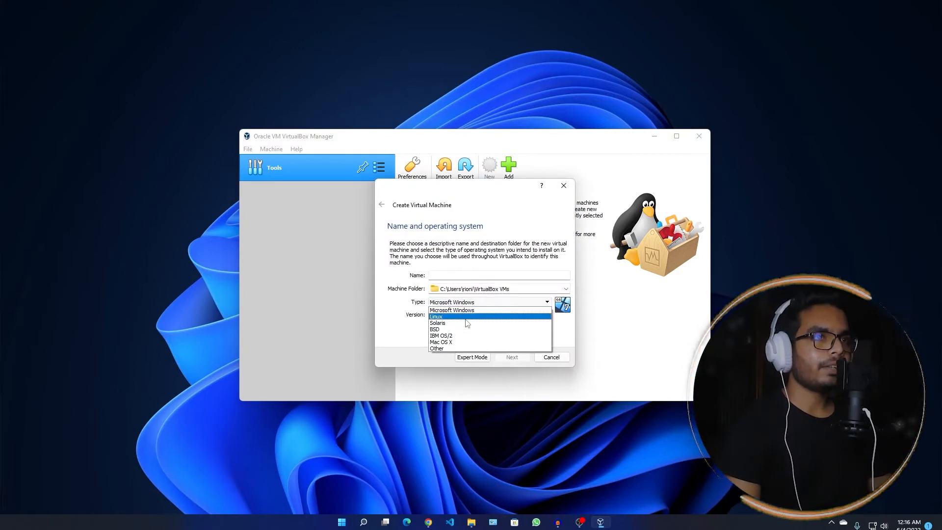
{"action": "left_click", "coordinate": [466, 319]}
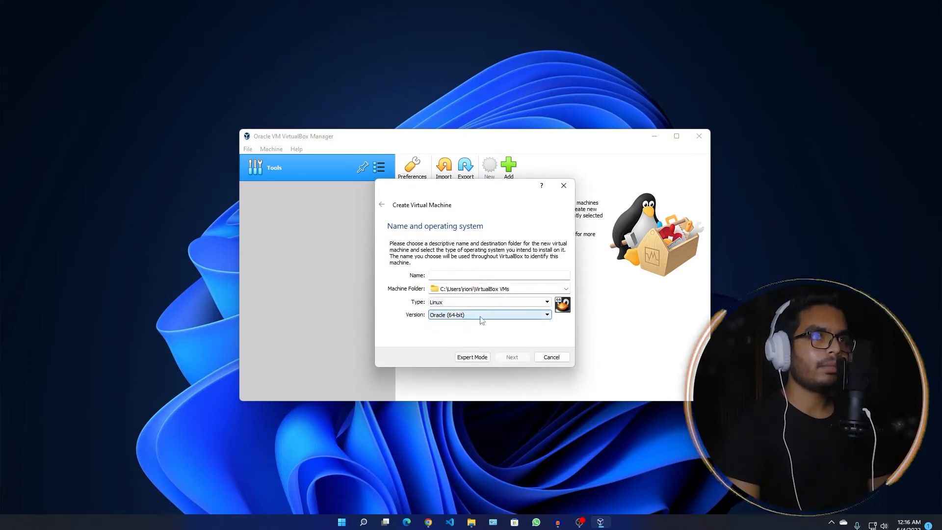
{"action": "left_click", "coordinate": [467, 316]}
{"action": "scroll", "coordinate": [474, 375], "scroll_direction": "up", "scroll_amount": 2}
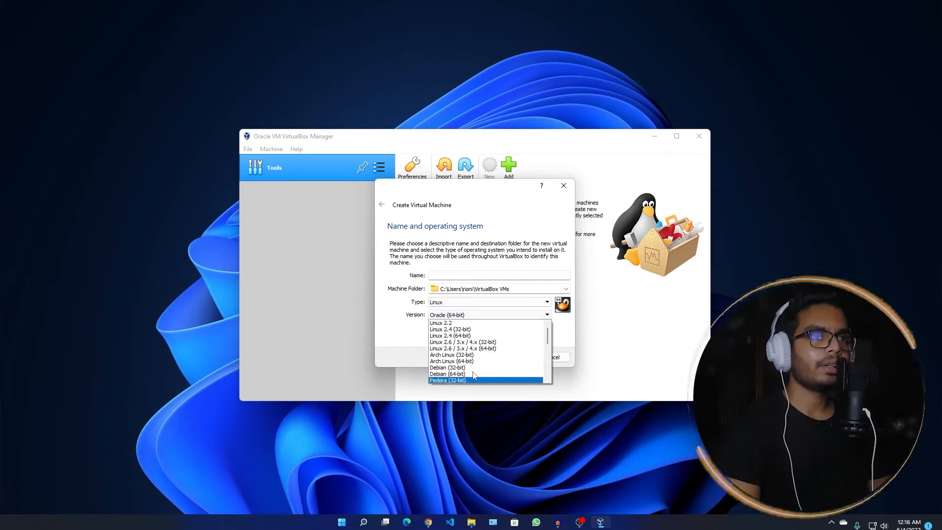
{"action": "scroll", "coordinate": [475, 366], "scroll_direction": "down", "scroll_amount": 1}
{"action": "scroll", "coordinate": [475, 366], "scroll_direction": "down", "scroll_amount": 4}
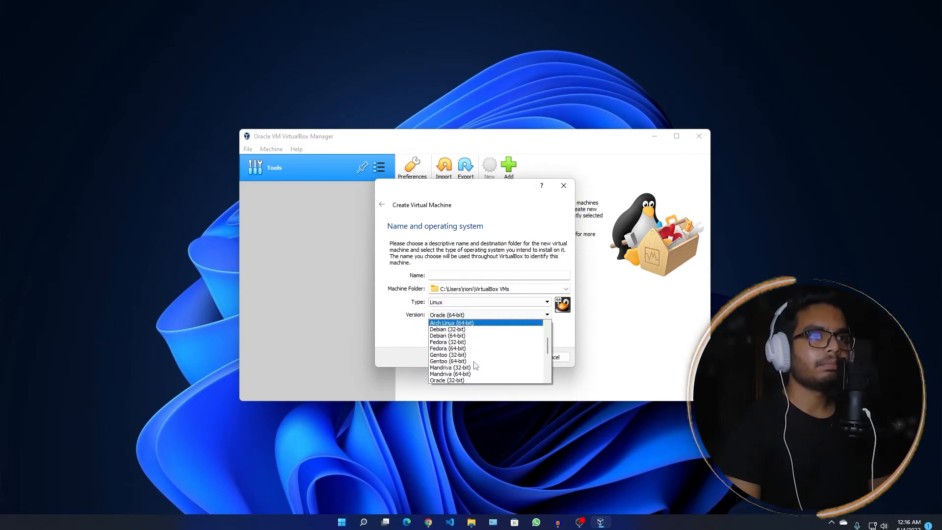
{"action": "scroll", "coordinate": [474, 363], "scroll_direction": "down", "scroll_amount": 1}
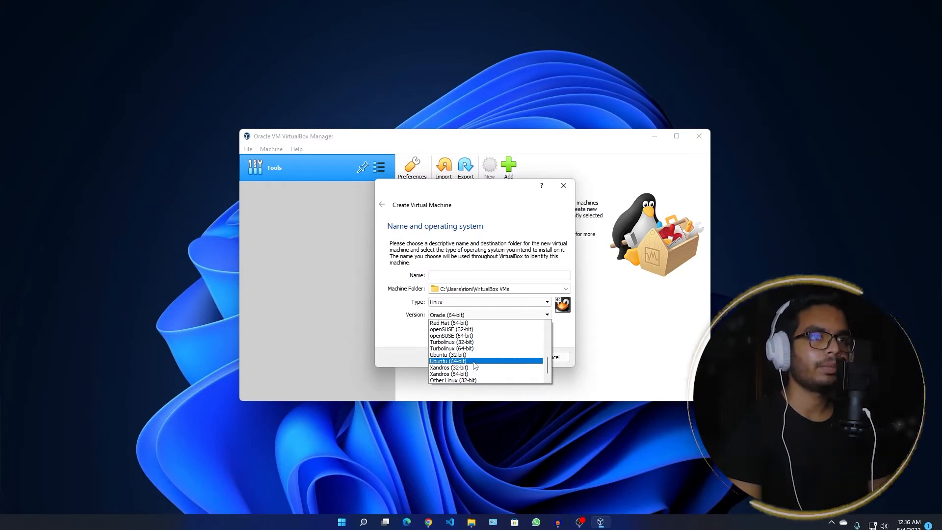
{"action": "left_click", "coordinate": [474, 361]}
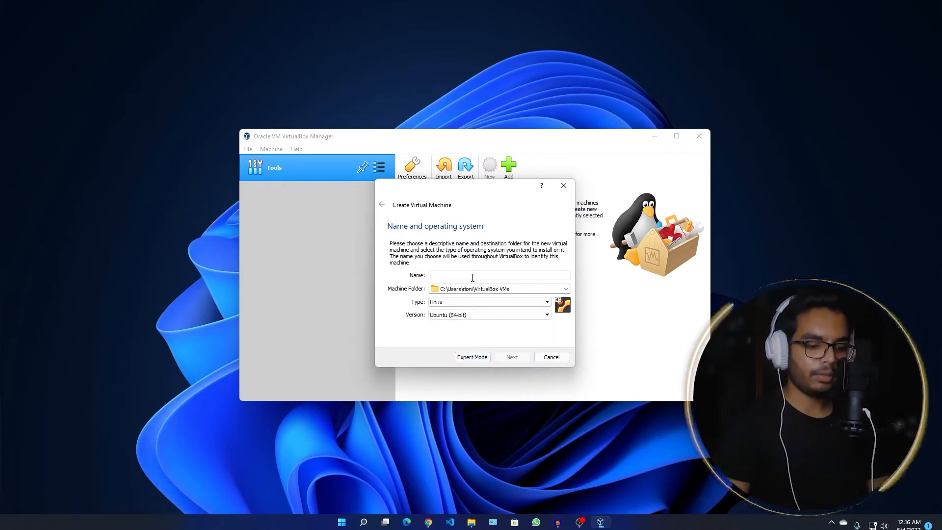
Name the new virtual machine Ubuntu and continue to the memory size page
{"action": "left_click", "coordinate": [472, 278]}
{"action": "type", "text": "Ubuntu"}
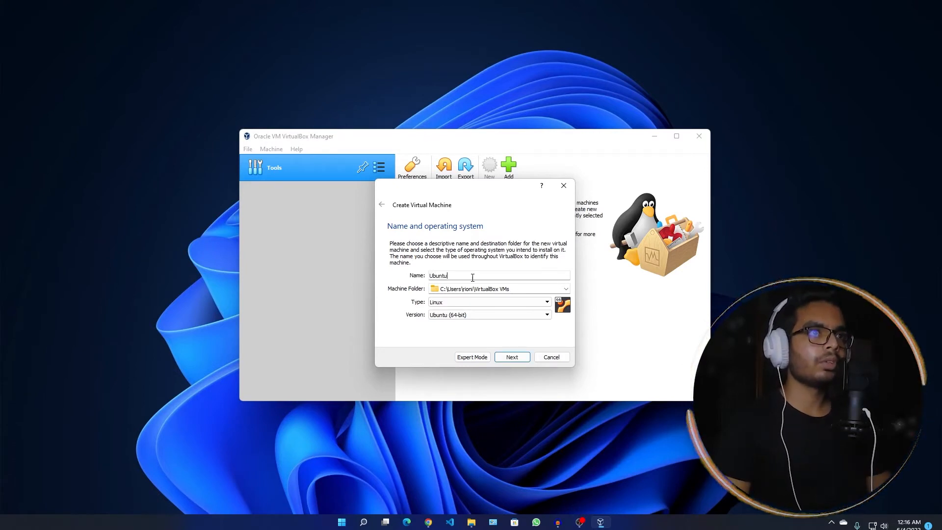
{"action": "left_click", "coordinate": [512, 358]}
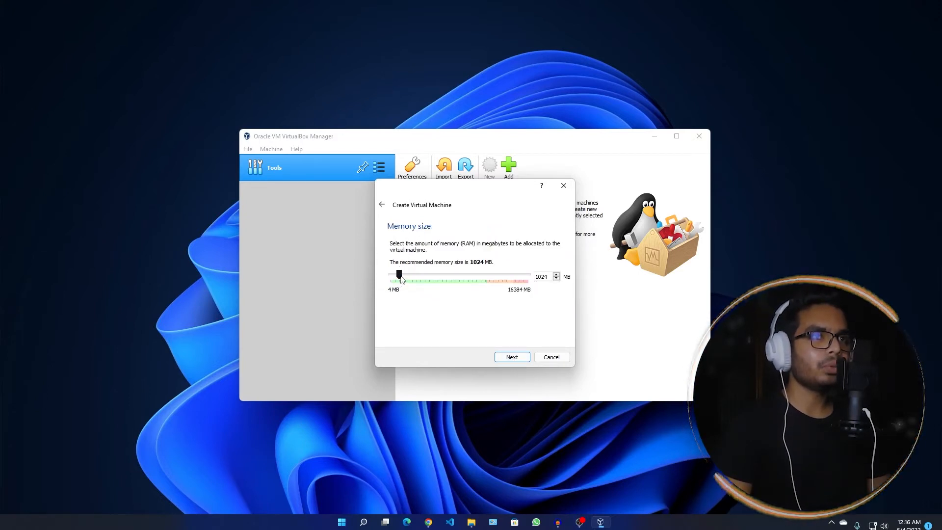
Set the virtual machine's memory size to 8192 MB and continue to the hard disk page
{"action": "left_click_drag", "start_coordinate": [399, 277], "coordinate": [427, 279]}
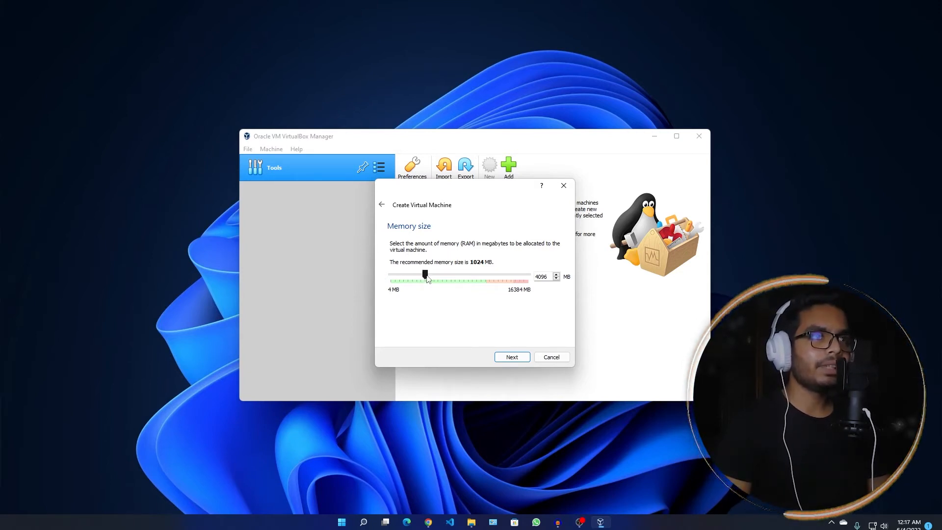
{"action": "left_click_drag", "start_coordinate": [427, 278], "coordinate": [464, 288]}
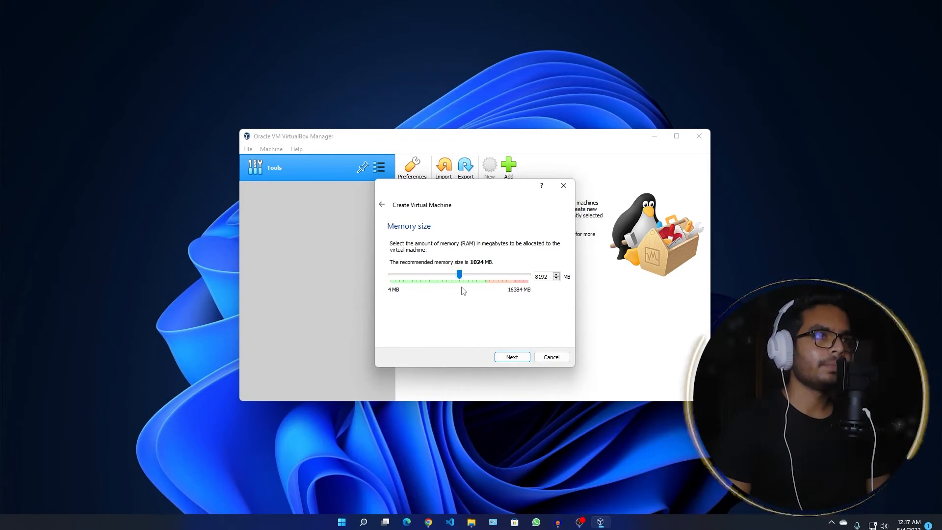
{"action": "left_click", "coordinate": [522, 360]}
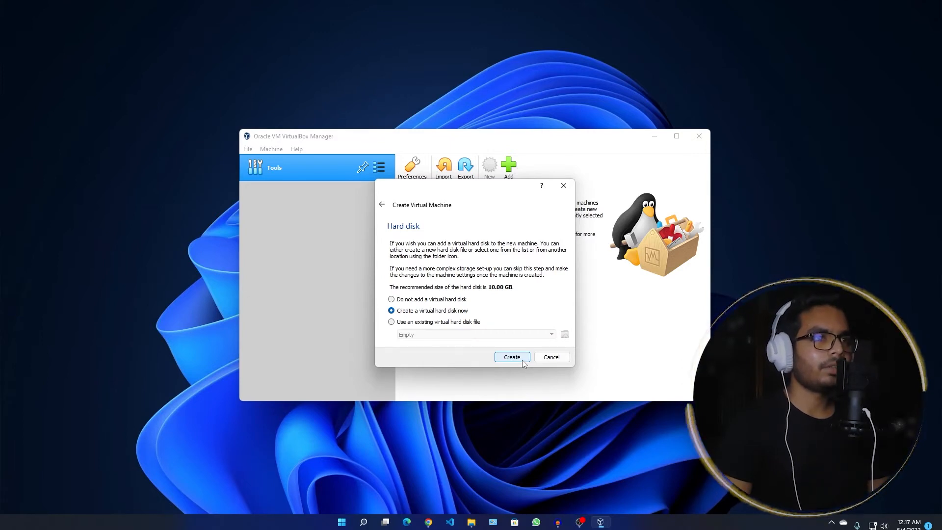
Create a new dynamically allocated VDI virtual hard disk of 10.00 GB for the Ubuntu machine, keeping the default file location
{"action": "left_click", "coordinate": [522, 360]}
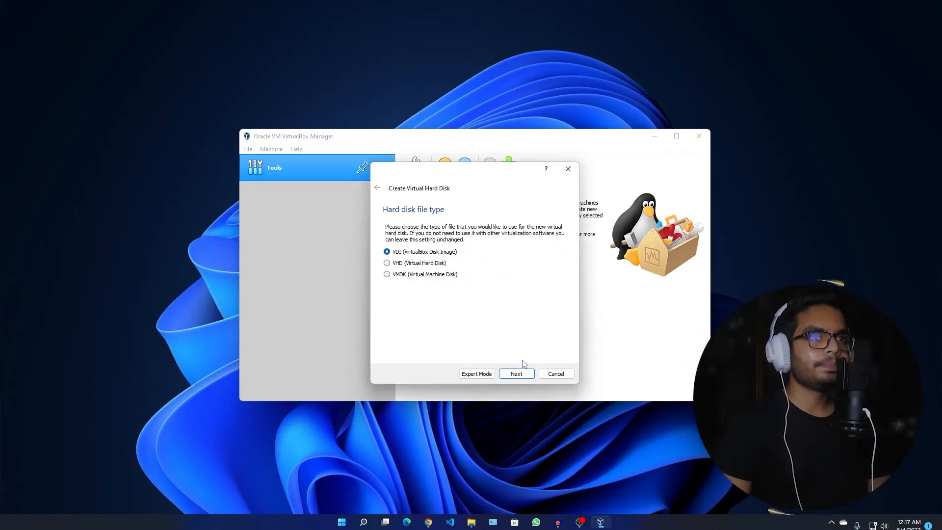
{"action": "left_click", "coordinate": [519, 374]}
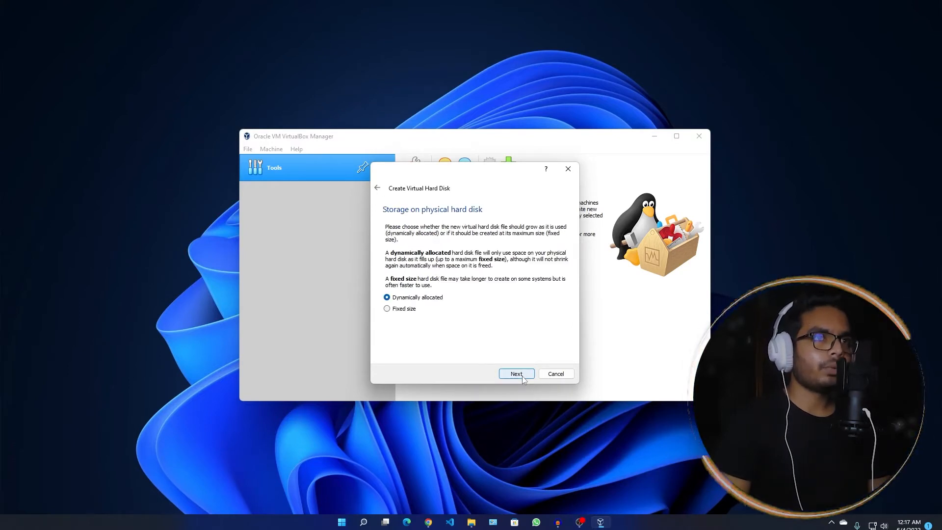
{"action": "left_click", "coordinate": [522, 378]}
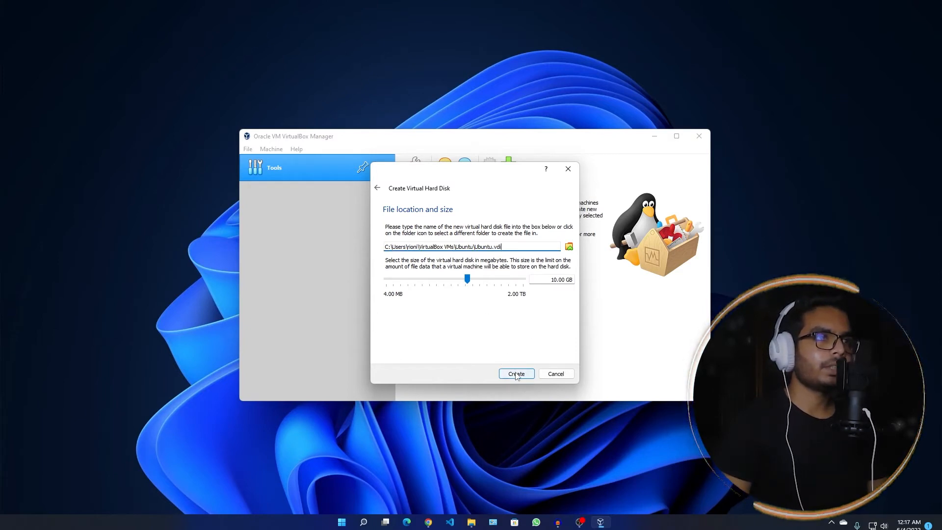
{"action": "left_click", "coordinate": [516, 374]}
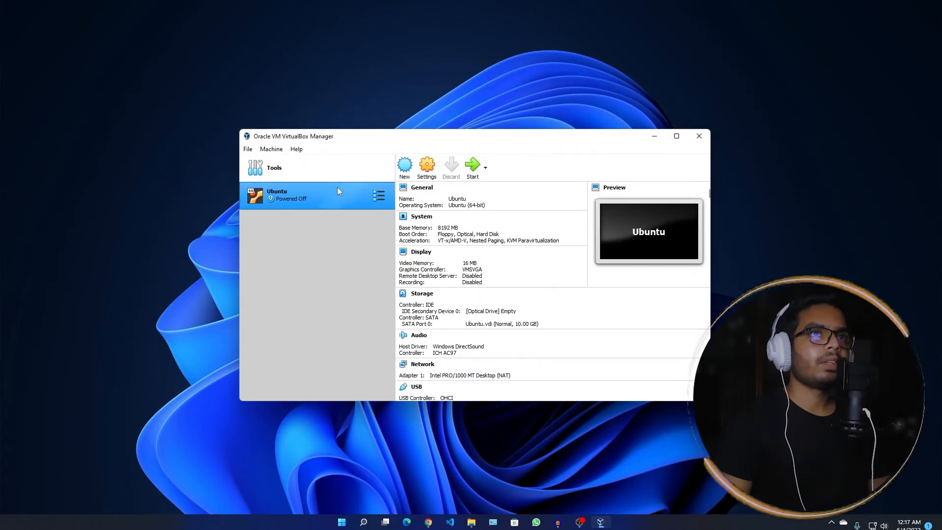
Attach ubuntu-22.04-desktop-amd64.iso from the Virtual Macine folder in Downloads to the Ubuntu machine's empty IDE optical drive and save the settings
{"action": "right_click", "coordinate": [346, 196]}
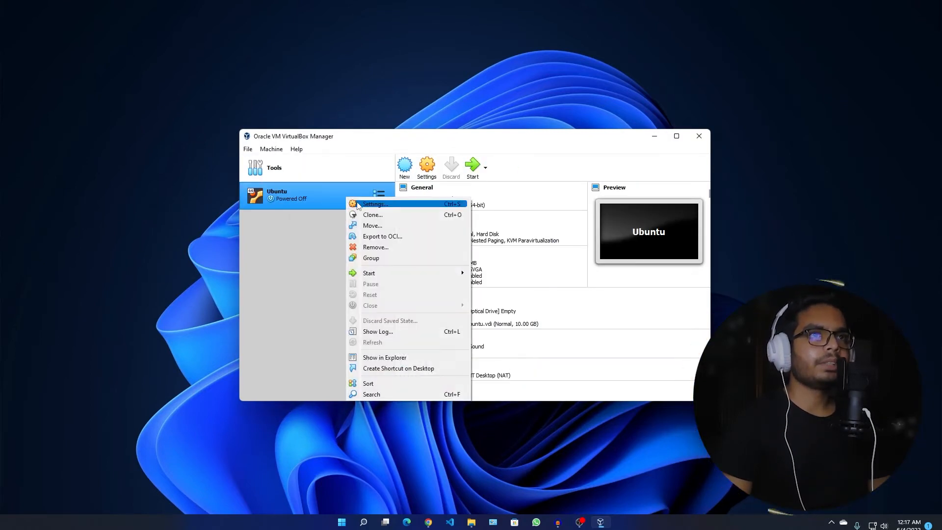
{"action": "left_click", "coordinate": [367, 202]}
{"action": "left_click", "coordinate": [357, 212]}
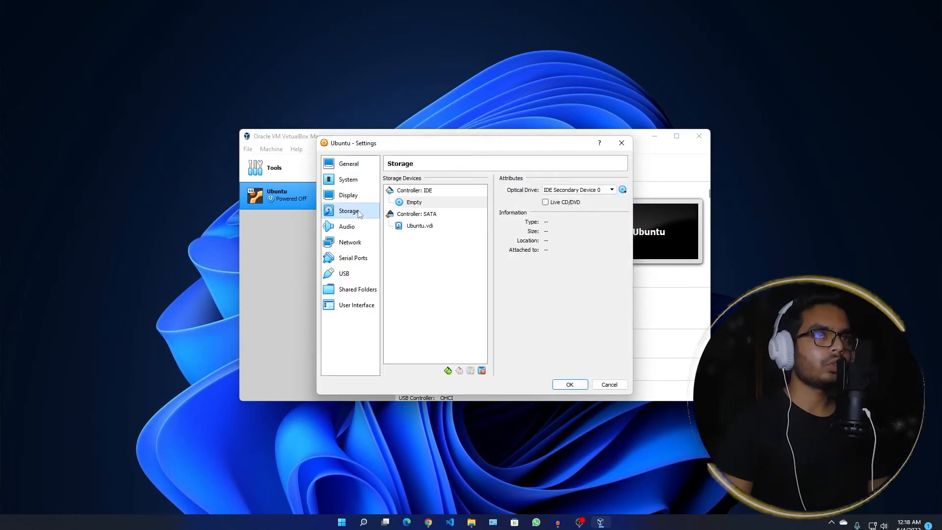
{"action": "left_click", "coordinate": [424, 203]}
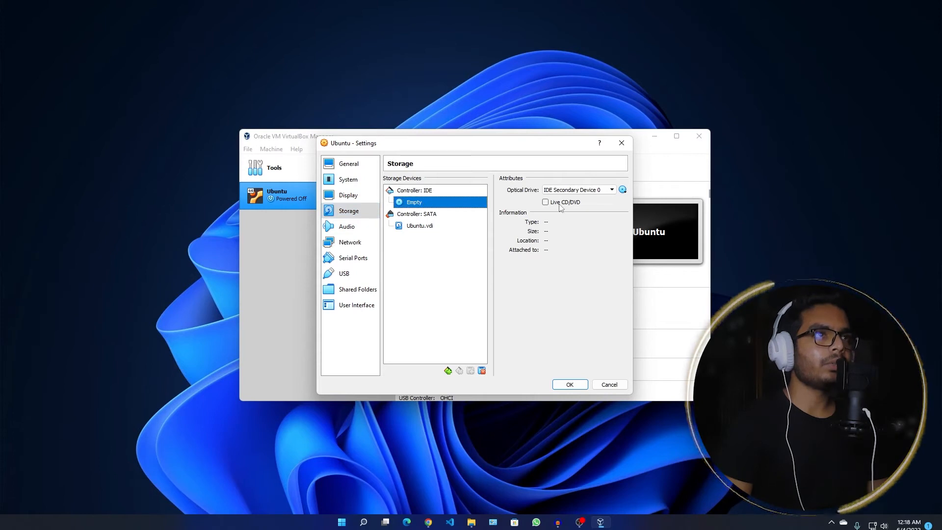
{"action": "left_click", "coordinate": [622, 190]}
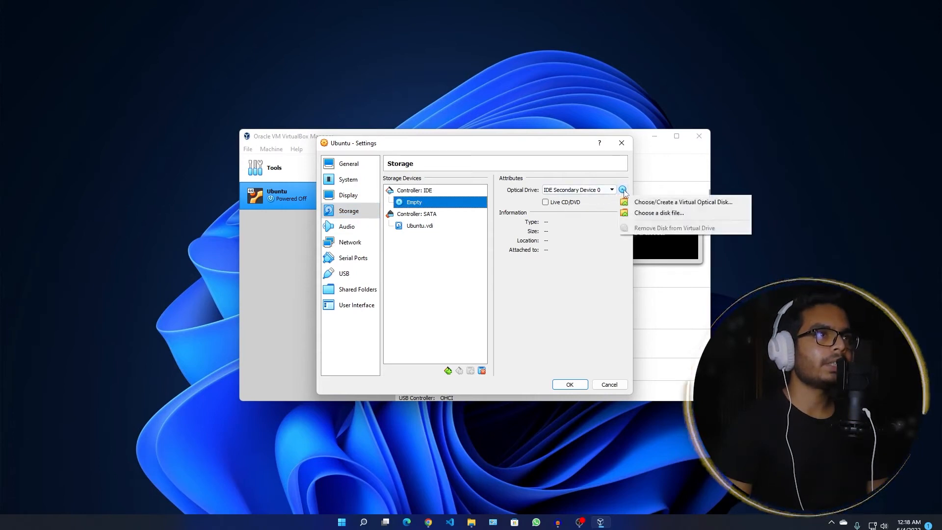
{"action": "left_click", "coordinate": [645, 214]}
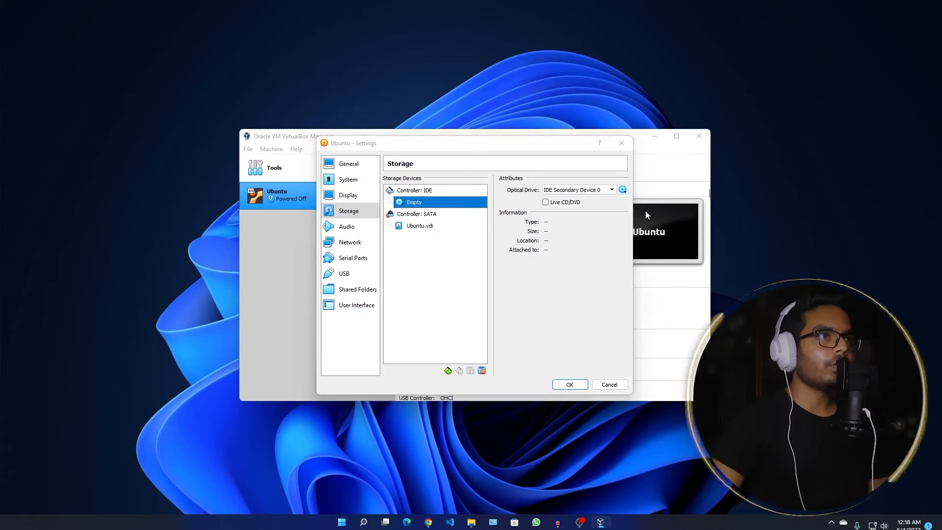
{"action": "left_click", "coordinate": [366, 253]}
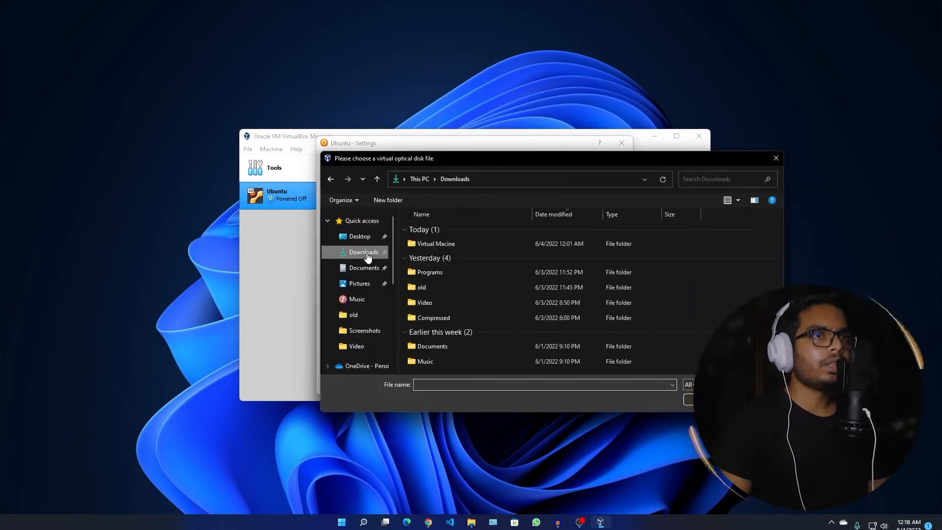
{"action": "double_click", "coordinate": [448, 242]}
{"action": "left_click", "coordinate": [482, 230]}
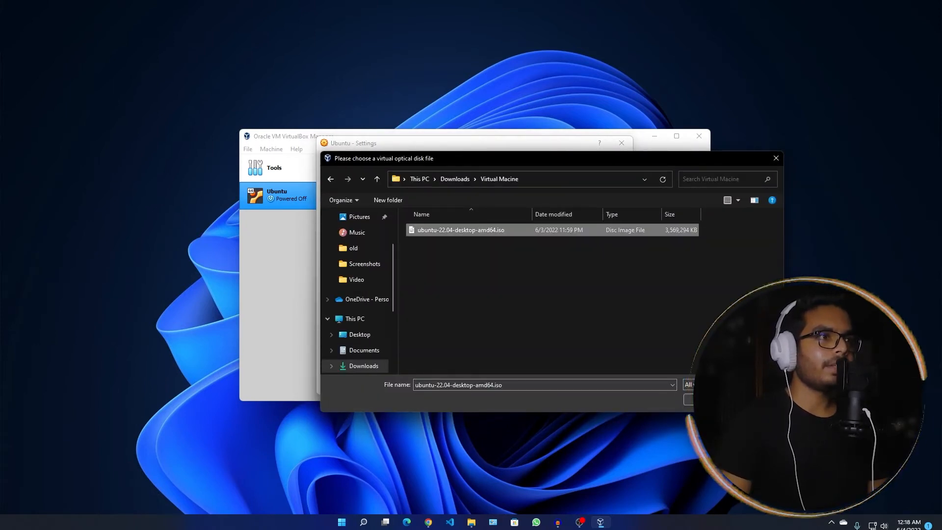
{"action": "left_click", "coordinate": [705, 399]}
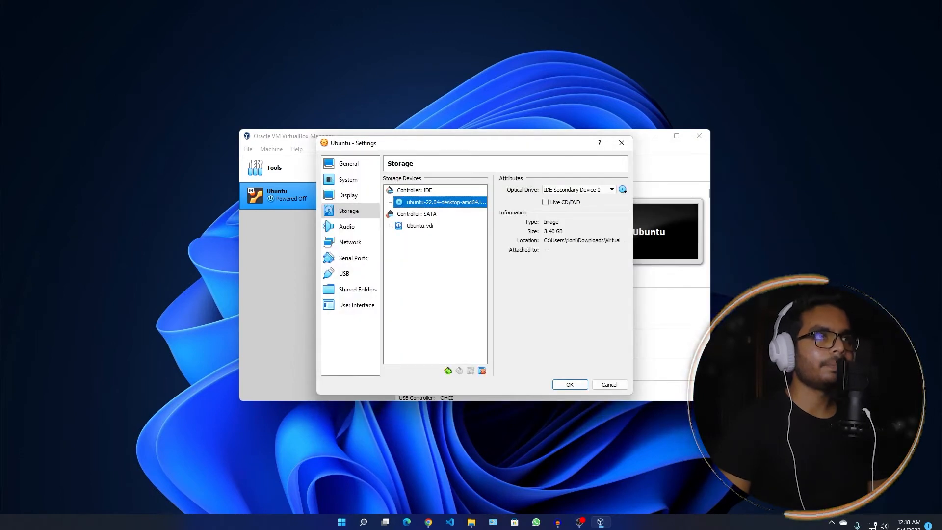
{"action": "left_click", "coordinate": [568, 385]}
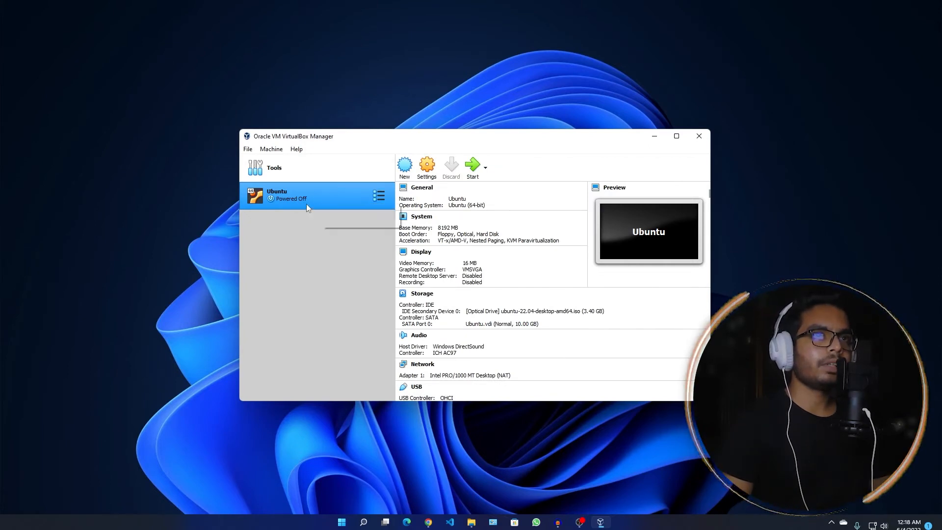
Start the Ubuntu virtual machine normally and boot it with the Try or Install Ubuntu entry
{"action": "right_click", "coordinate": [306, 206]}
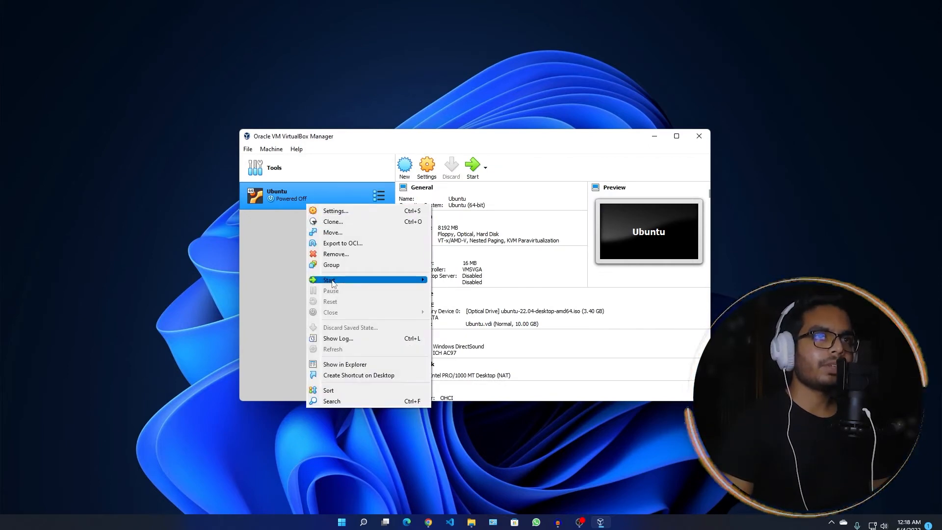
{"action": "mouse_move", "coordinate": [336, 281]}
{"action": "left_click", "coordinate": [452, 281]}
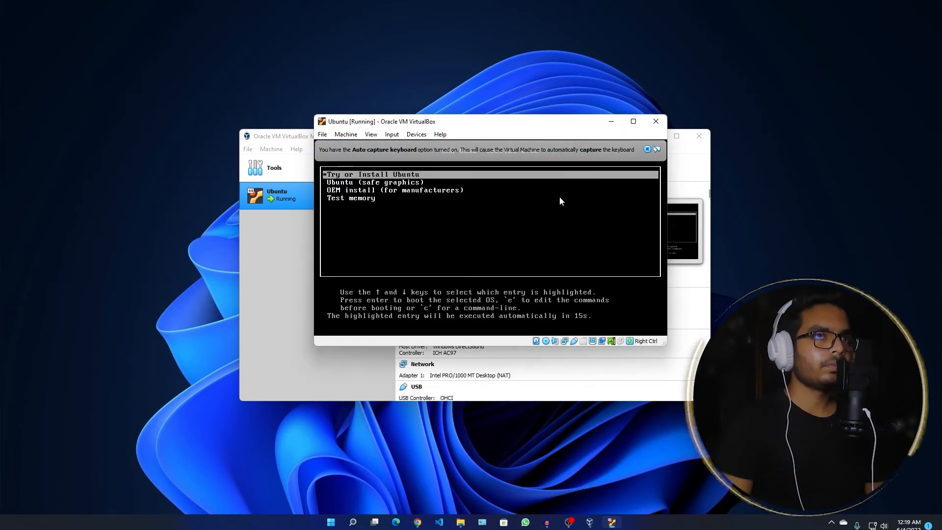
{"action": "key", "text": "Return"}
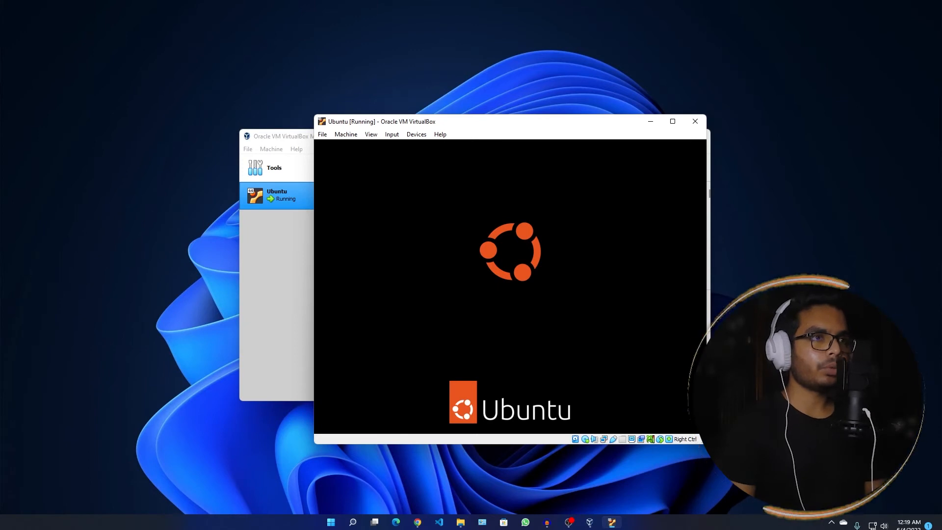
{"action": "left_click_drag", "start_coordinate": [546, 114], "coordinate": [574, 116]}
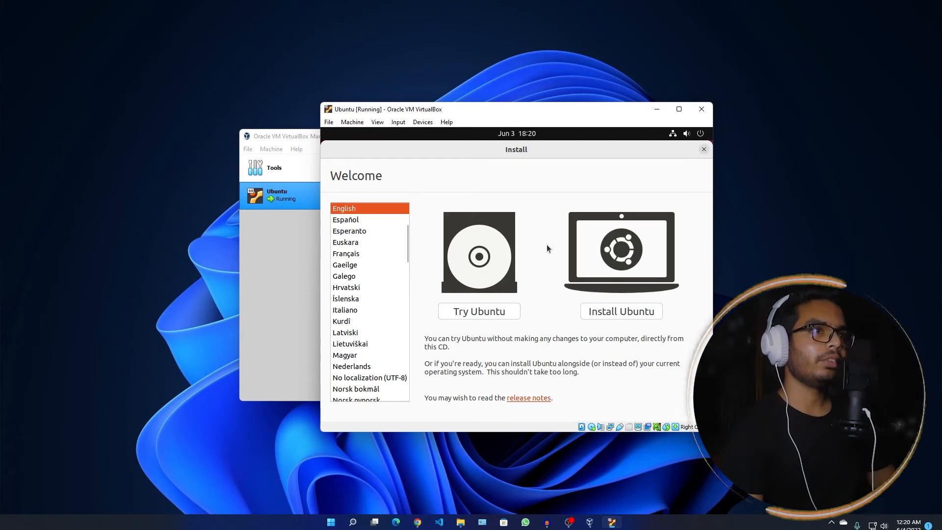
Begin installing Ubuntu in English with the English (US) keyboard layout, Normal installation and updates downloaded during installation
{"action": "left_click", "coordinate": [625, 311]}
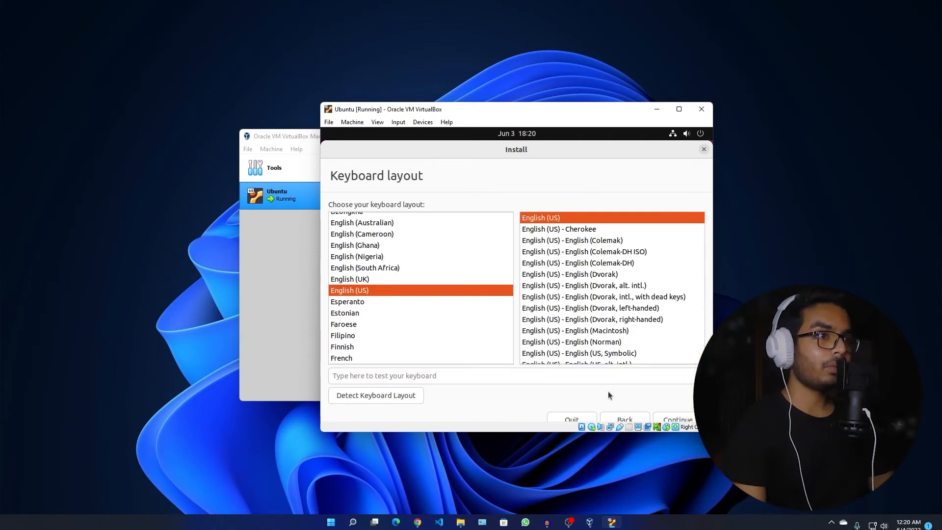
{"action": "left_click", "coordinate": [677, 419]}
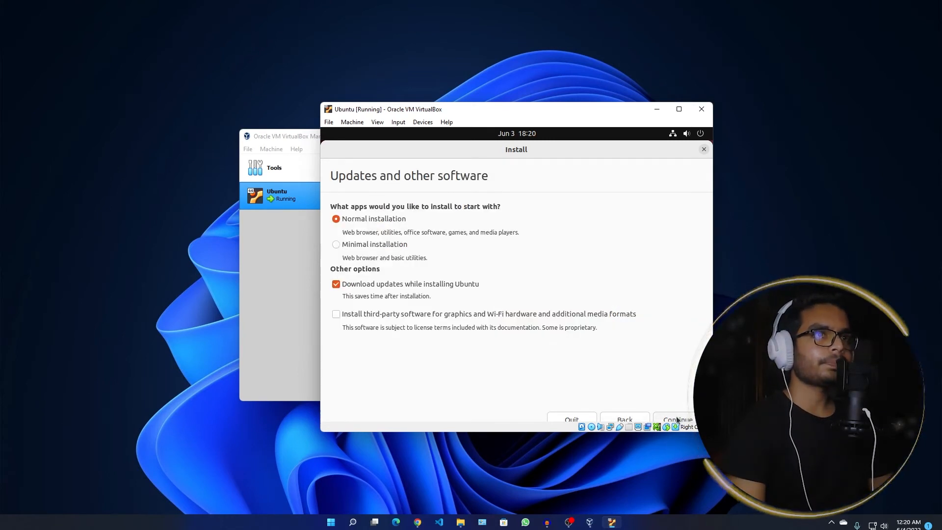
{"action": "left_click", "coordinate": [667, 414]}
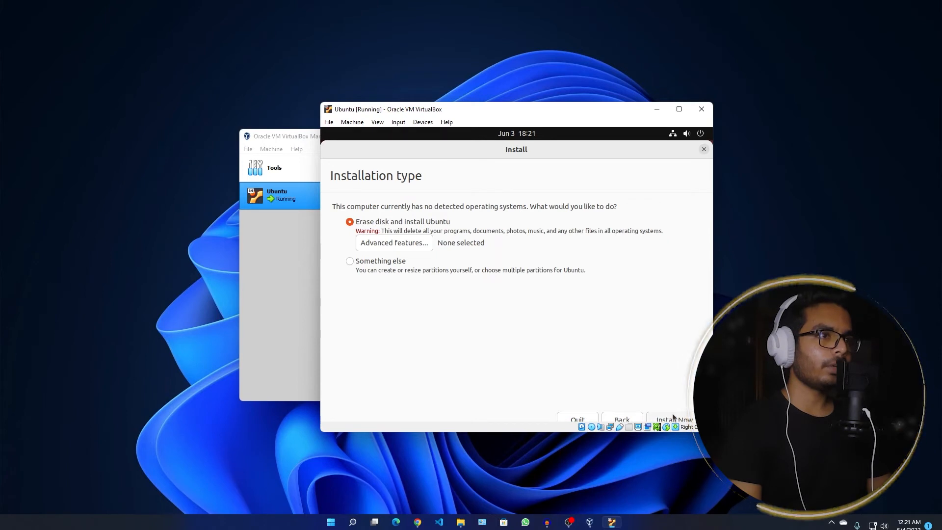
Install with Erase disk and install Ubuntu, accept writing the changes to disk, and keep Dhaka as the location
{"action": "left_click", "coordinate": [672, 417]}
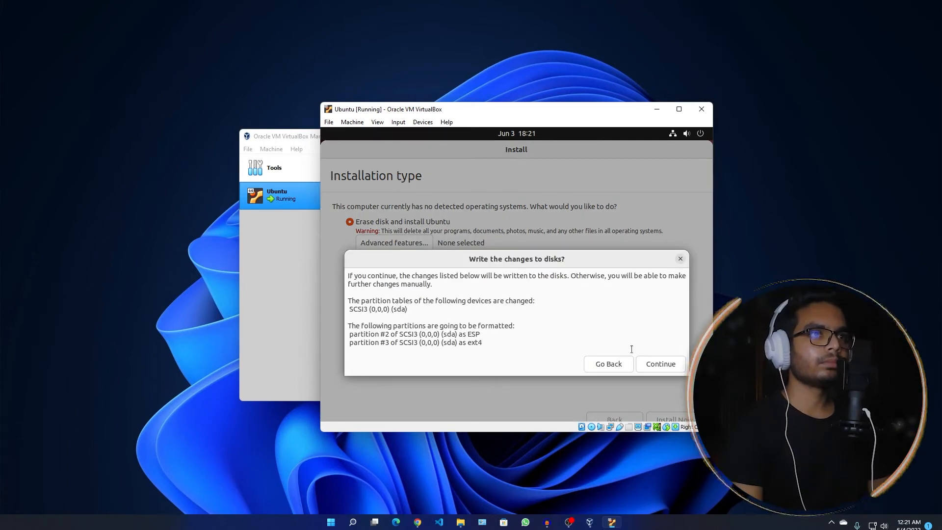
{"action": "left_click", "coordinate": [652, 363]}
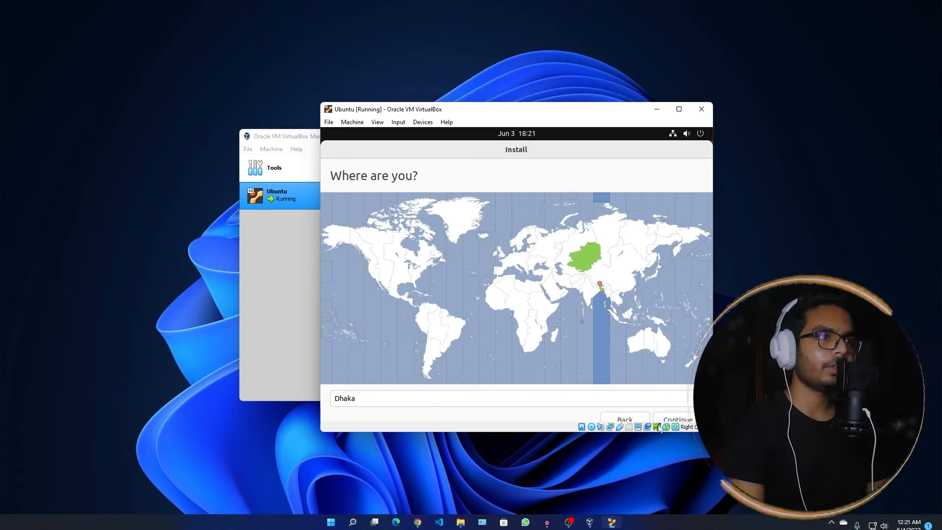
{"action": "left_click", "coordinate": [685, 419]}
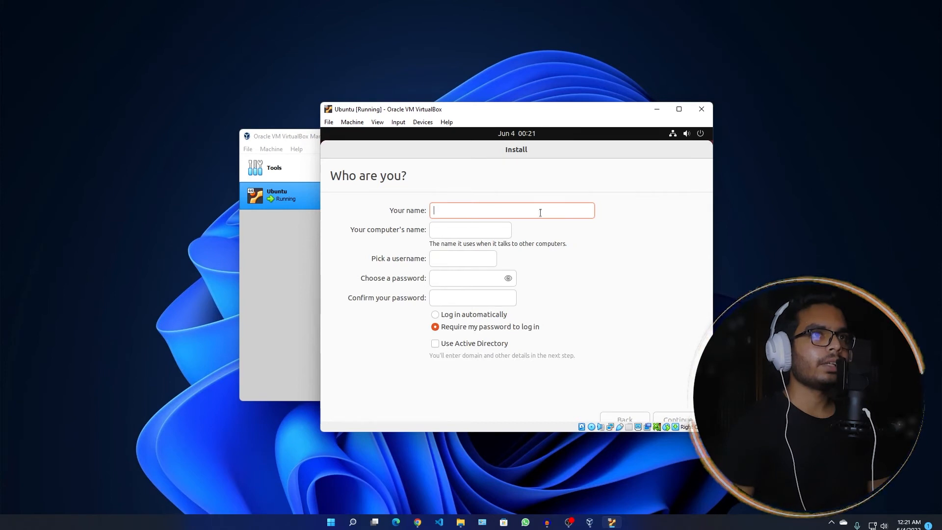
Enter the account owner's full name and replace the suggested username with a shorter one
{"action": "type", "text": "Mazedul Islam Rion"}
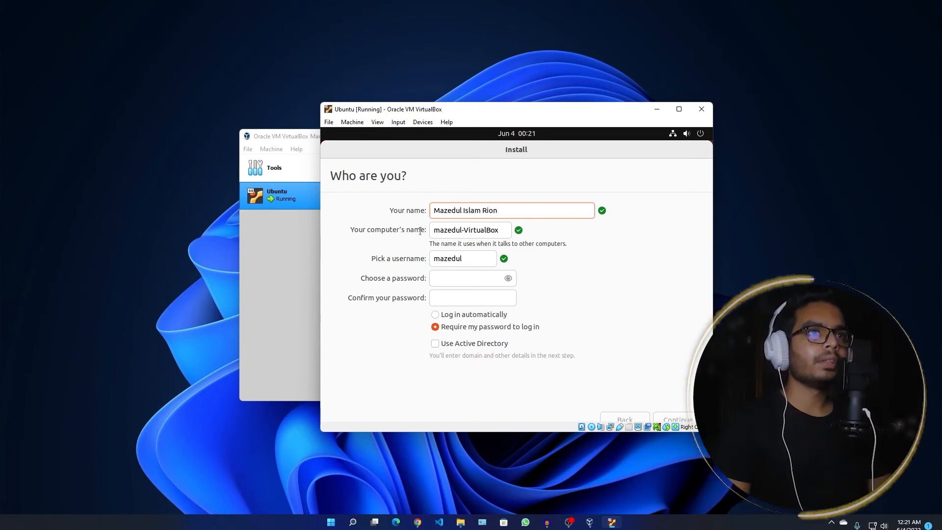
{"action": "double_click", "coordinate": [466, 257]}
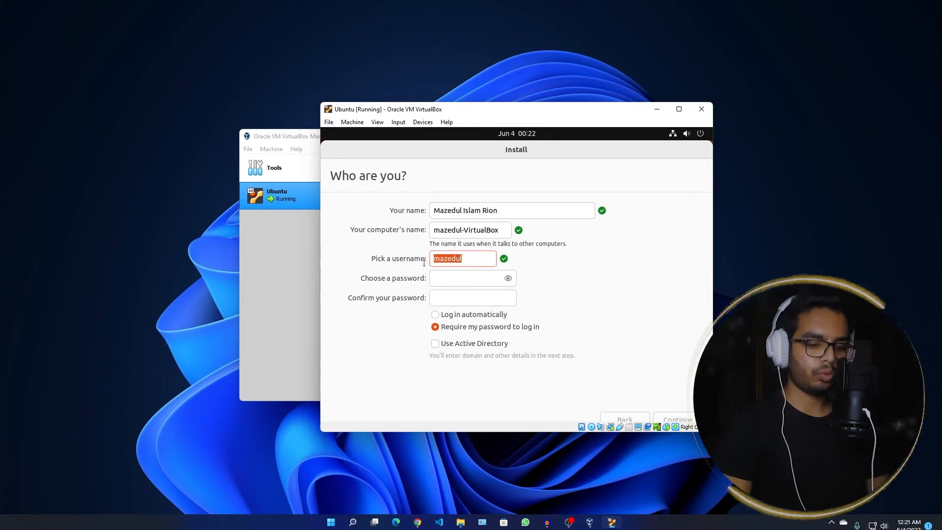
{"action": "type", "text": "rion"}
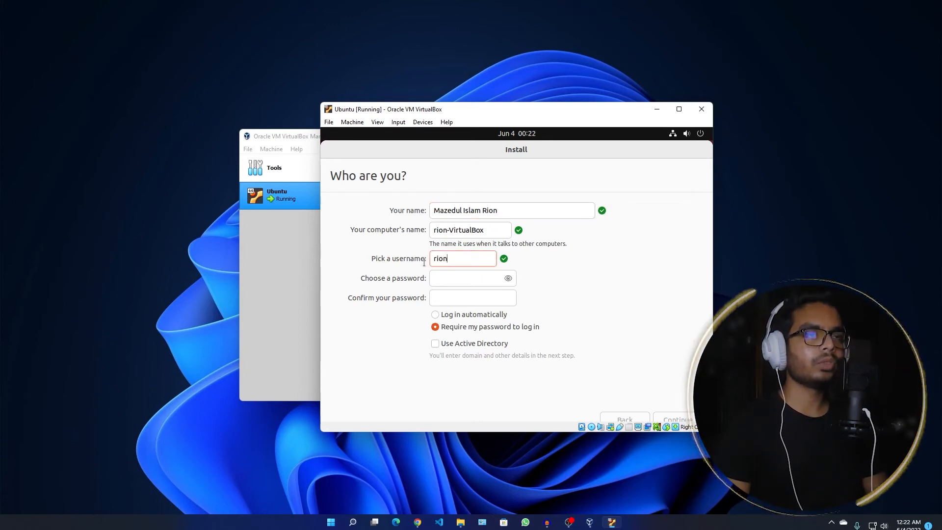
Choose and confirm the account password, keep the password required at login, and continue the installation
{"action": "left_click", "coordinate": [449, 278]}
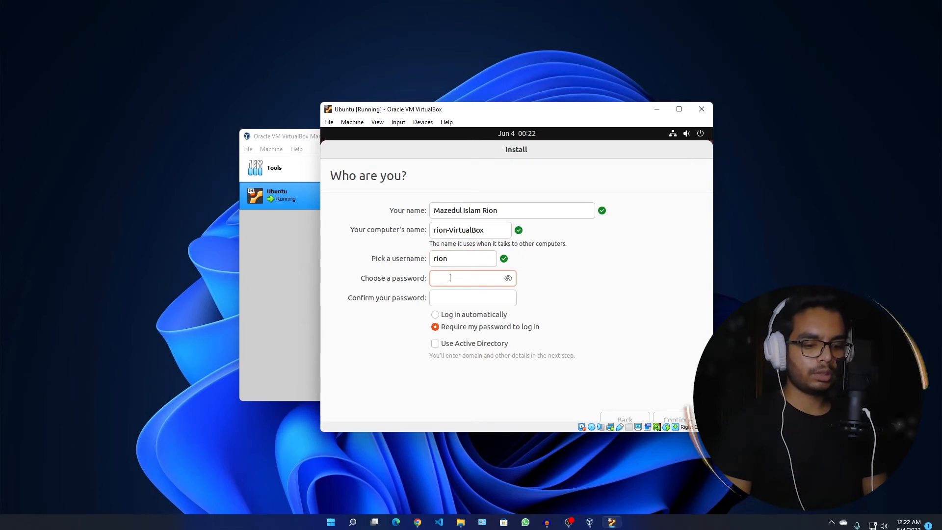
{"action": "type", "text": "r●●●●●"}
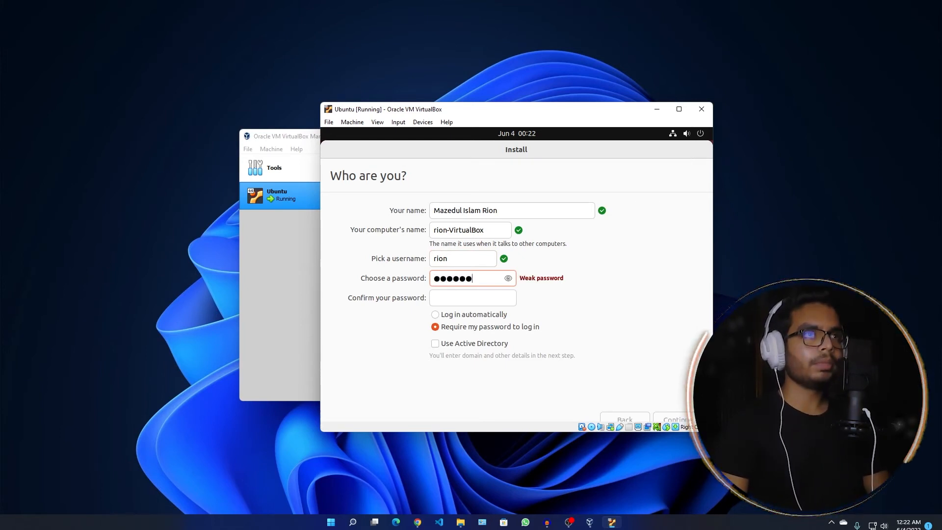
{"action": "left_click", "coordinate": [464, 296]}
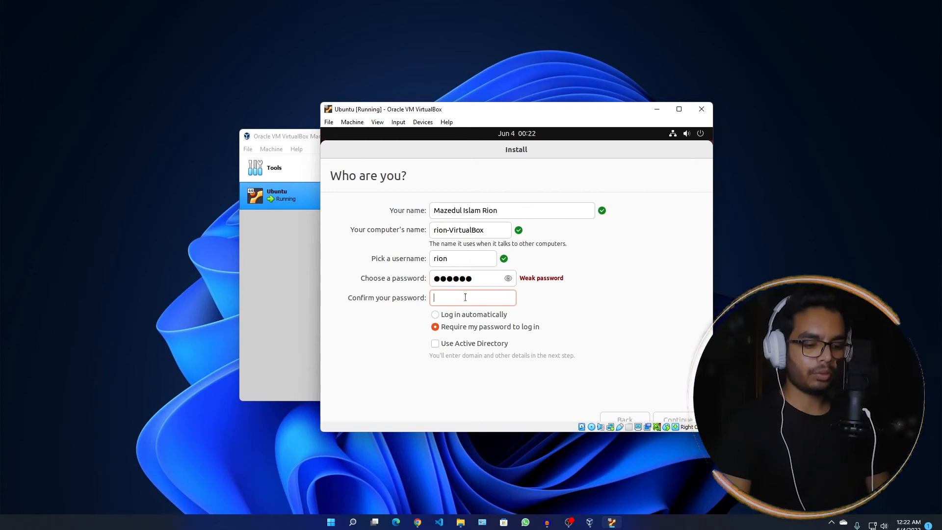
{"action": "type", "text": "●●●●●●"}
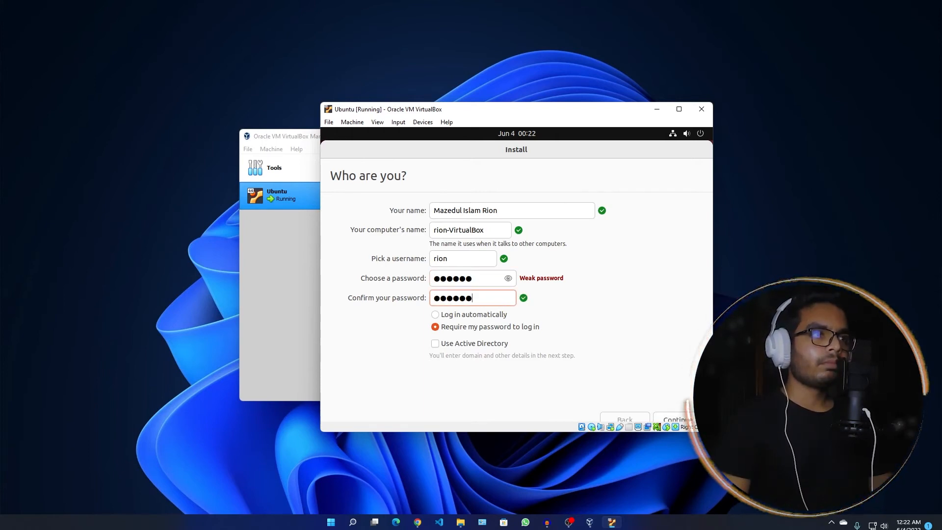
{"action": "left_click", "coordinate": [688, 420]}
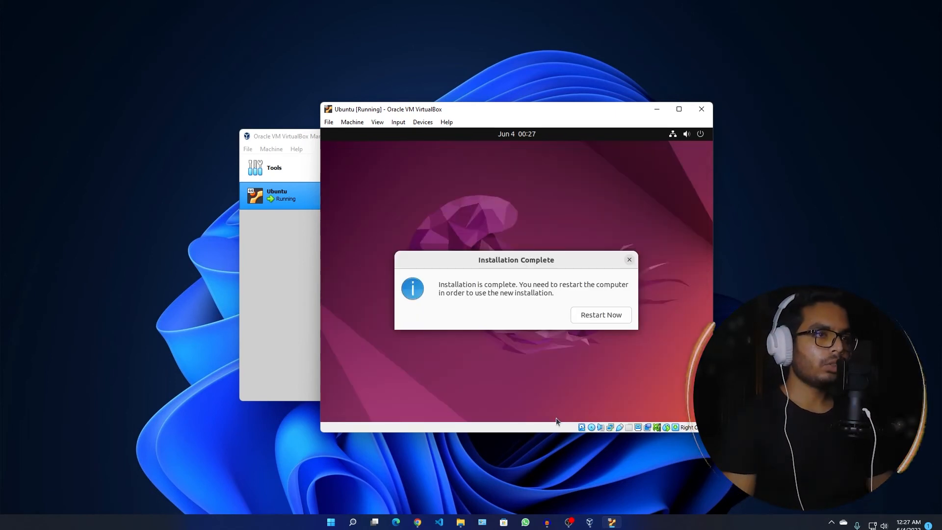
Restart the virtual machine after the installation and continue past the request to remove the installation medium
{"action": "left_click", "coordinate": [603, 317]}
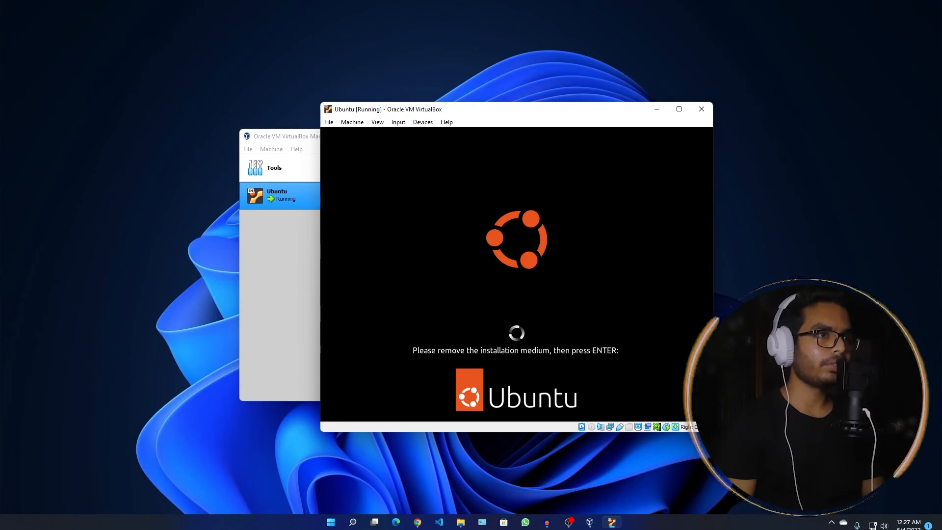
{"action": "key", "text": "Return"}
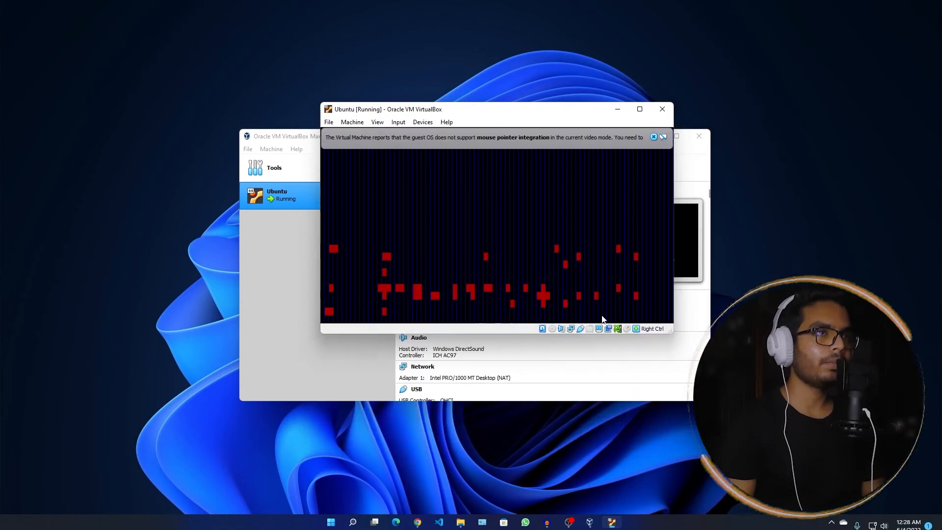
{"action": "left_click", "coordinate": [614, 137]}
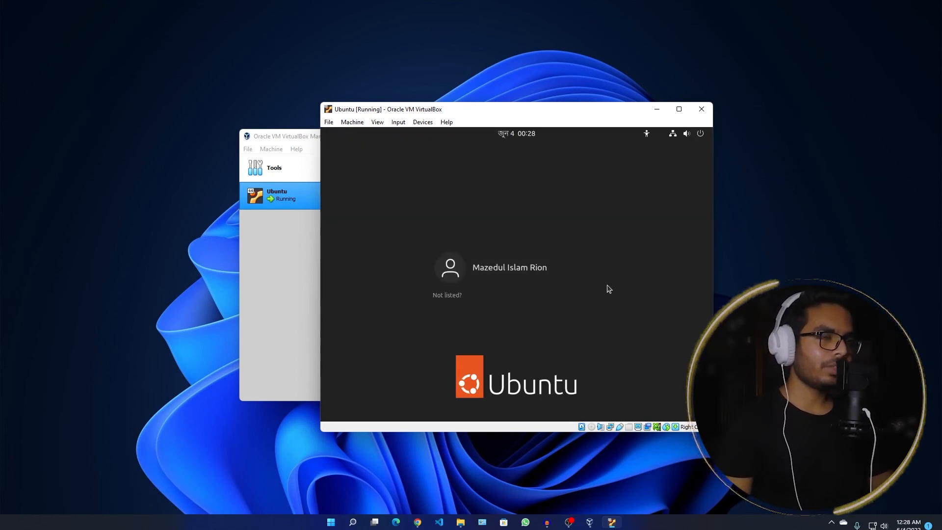
Log in to the new Ubuntu installation by selecting the user account and entering the account password
{"action": "left_click", "coordinate": [560, 285]}
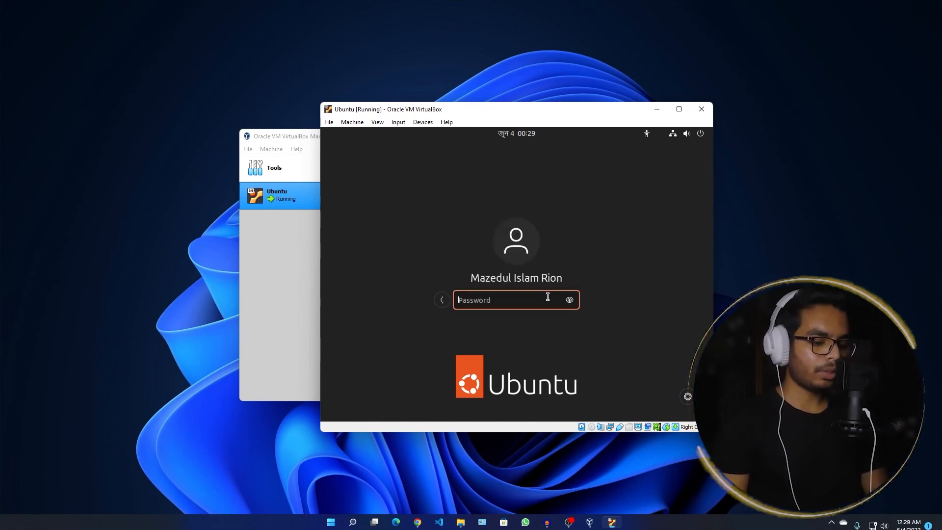
{"action": "type", "text": "•"}
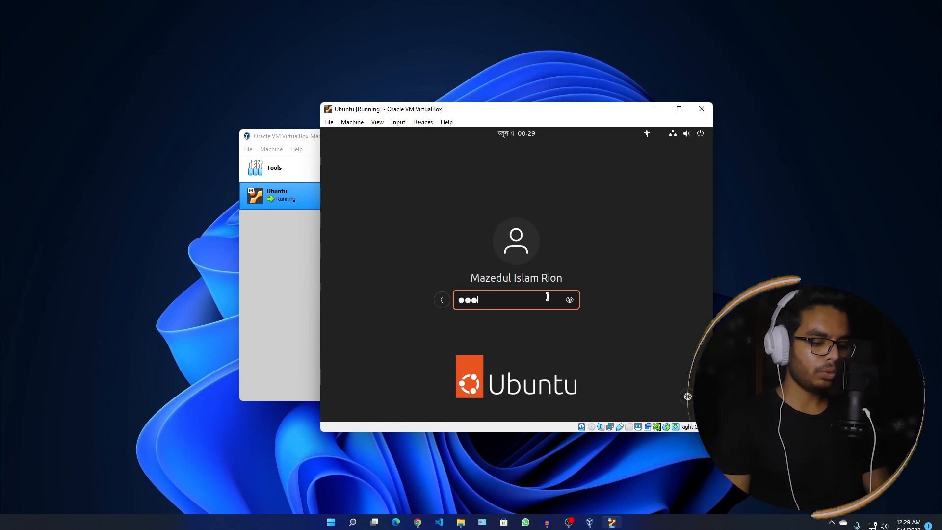
{"action": "type", "text": "•••••"}
{"action": "key", "text": "Return"}
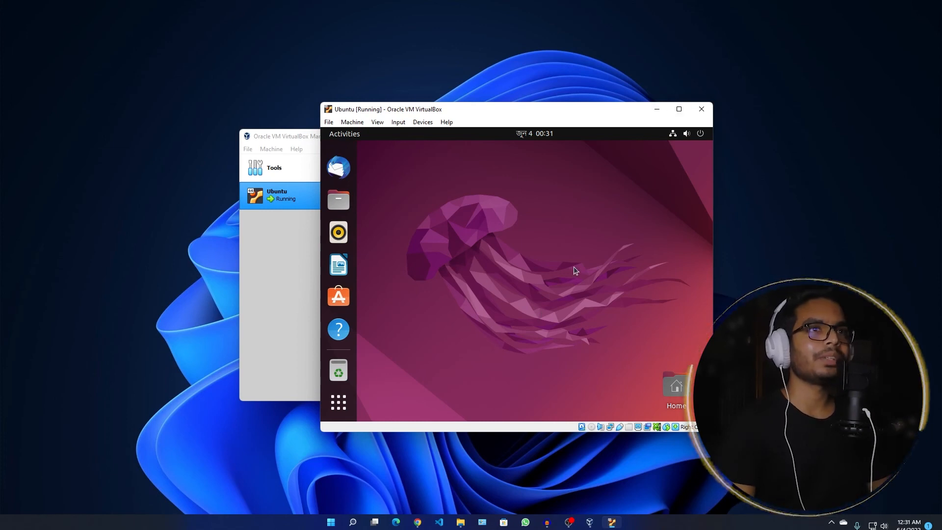
Minimize the running Ubuntu window and bring up the Ubuntu machine's available actions in VirtualBox Manager
{"action": "left_click", "coordinate": [658, 109]}
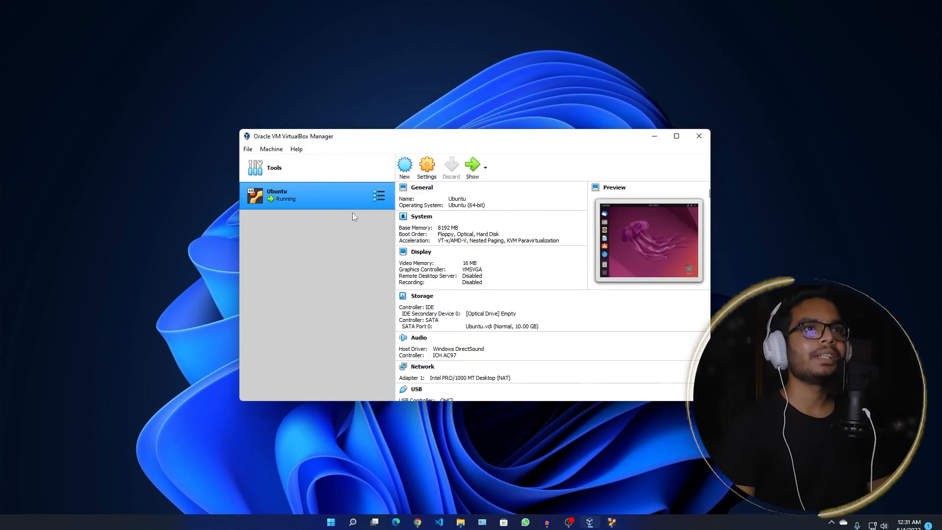
{"action": "right_click", "coordinate": [316, 198]}
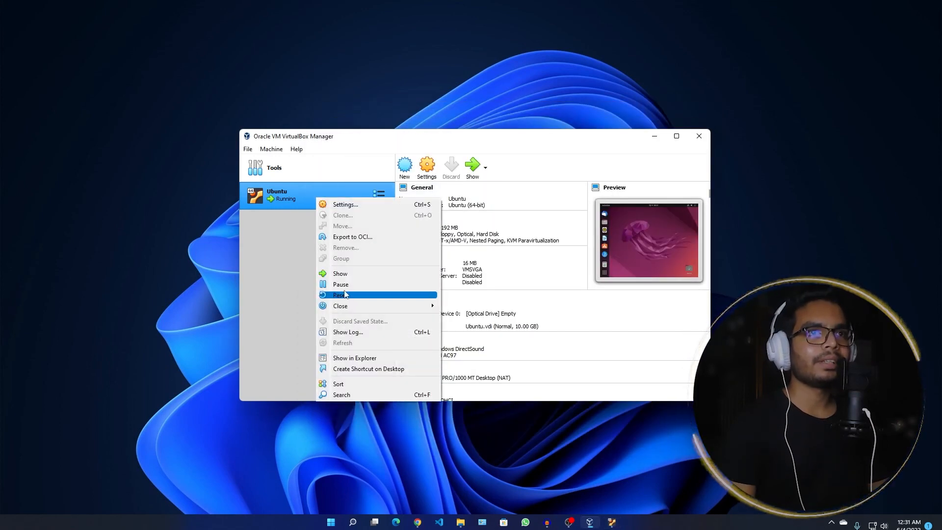